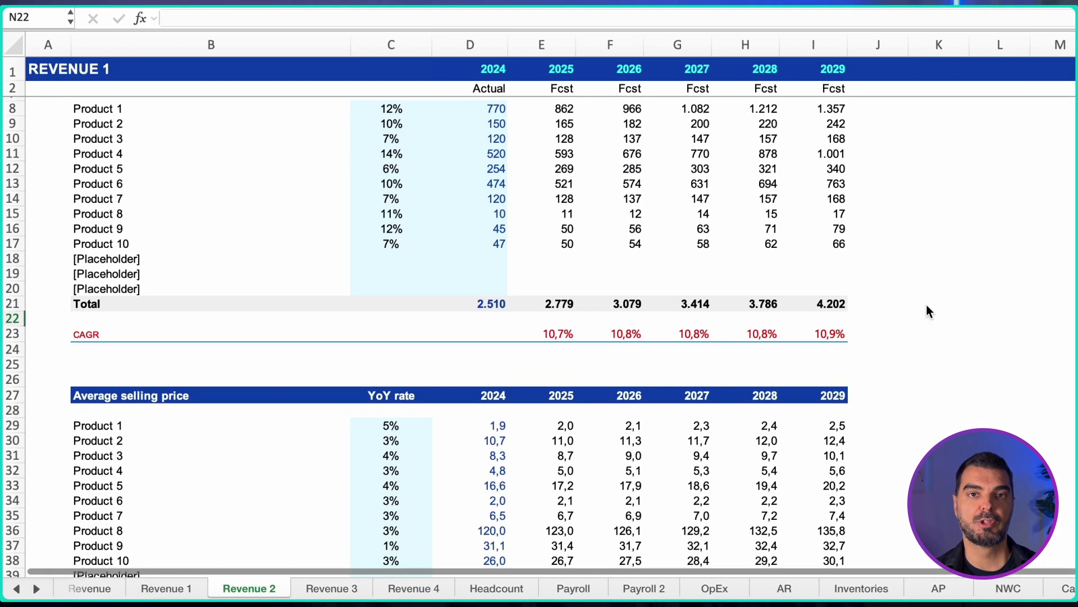
Scroll the Revenue 2 sheet past products sold to the Service revenue and Total revenues rows.
scroll(926, 302, "down", 7)
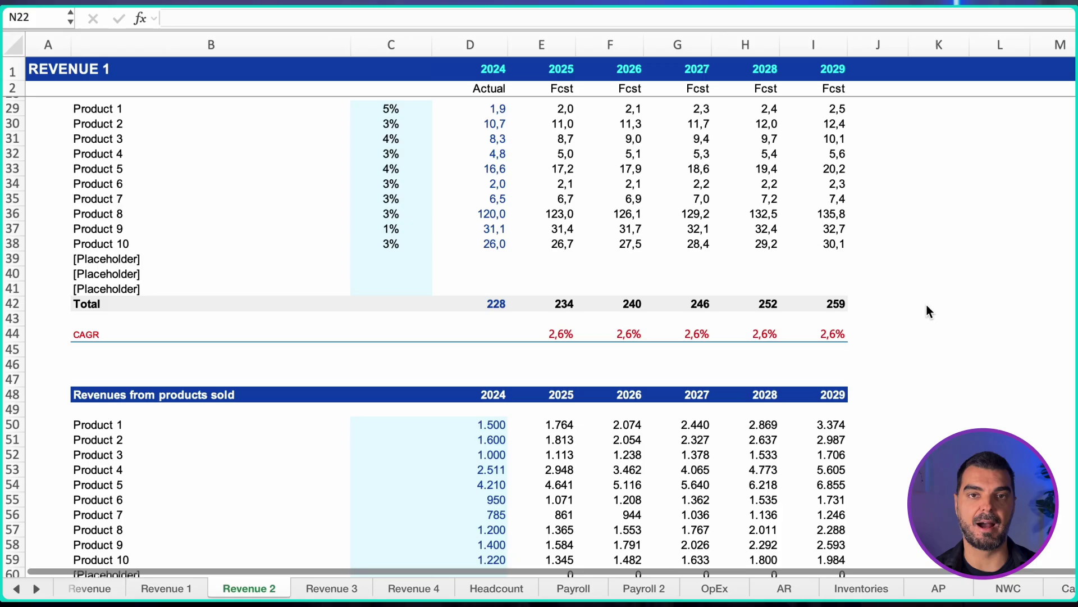
scroll(927, 306, "down", 10)
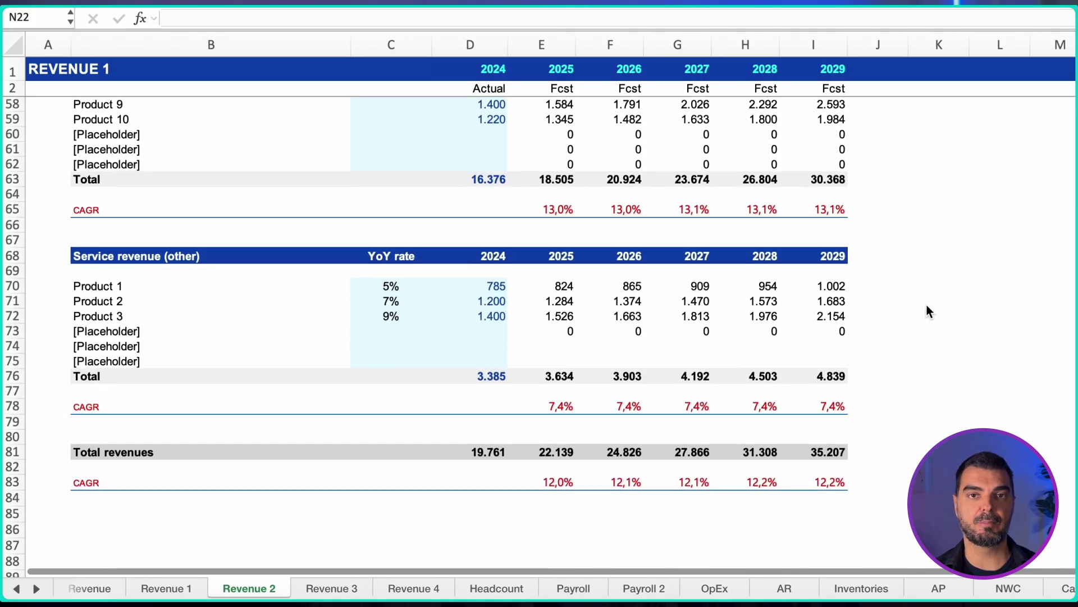
scroll(926, 308, "down", 2)
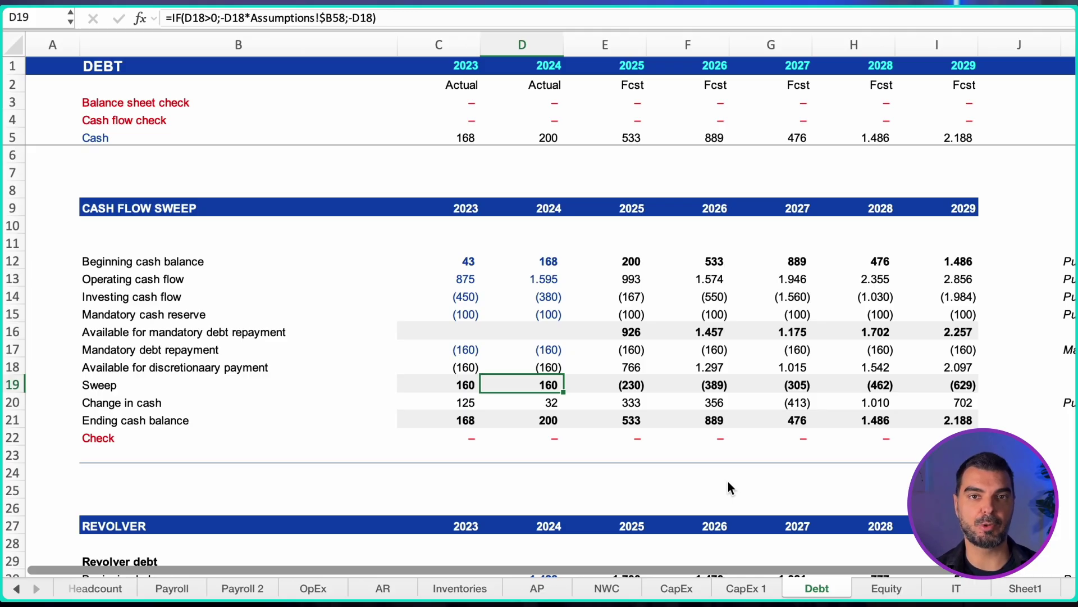
left_click(550, 123)
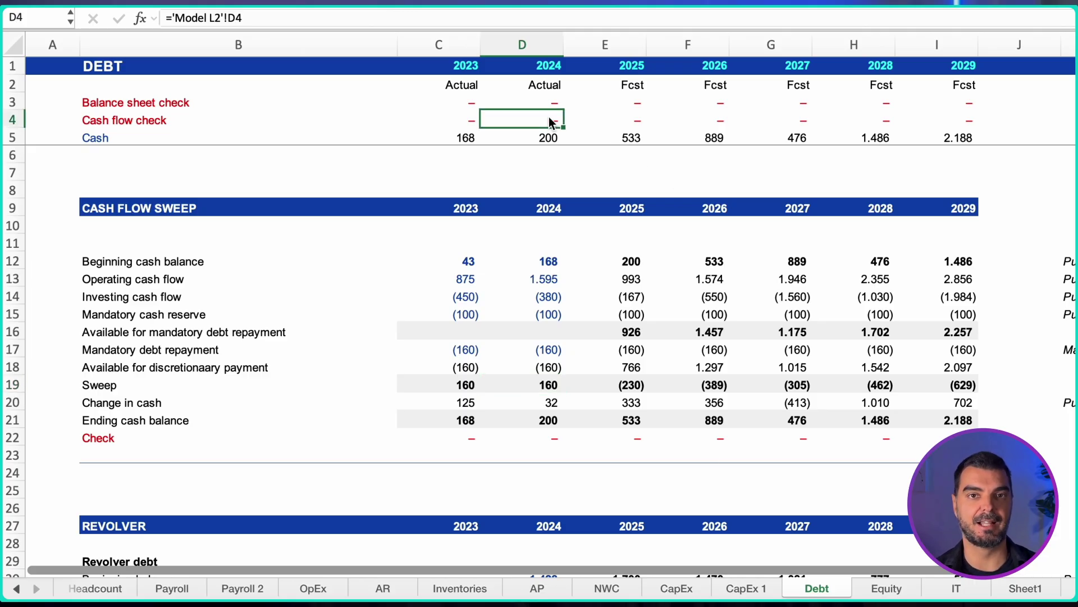
left_click(537, 104)
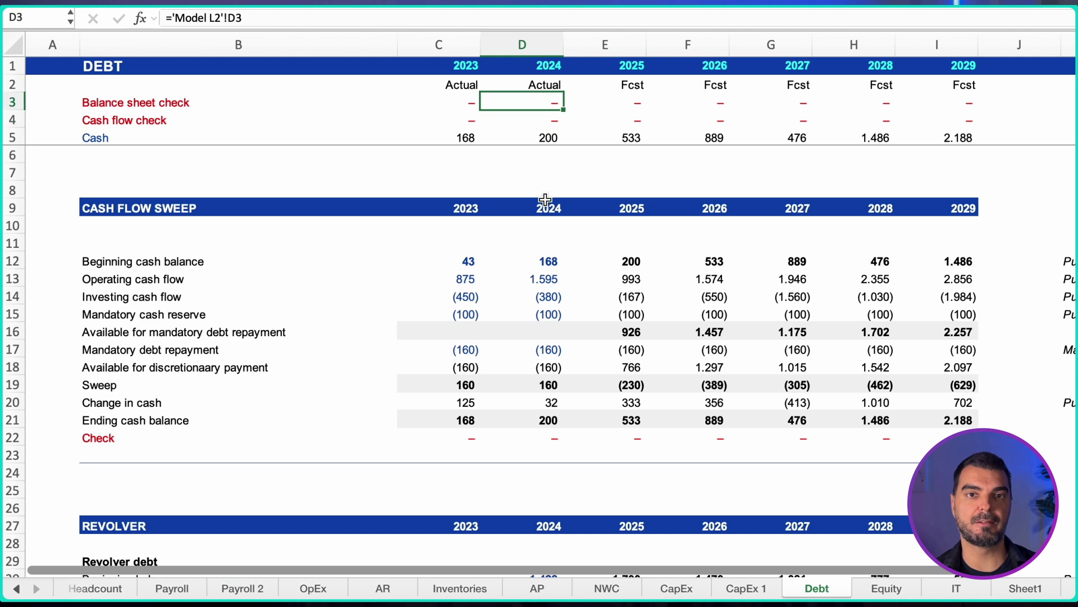
left_click(545, 364)
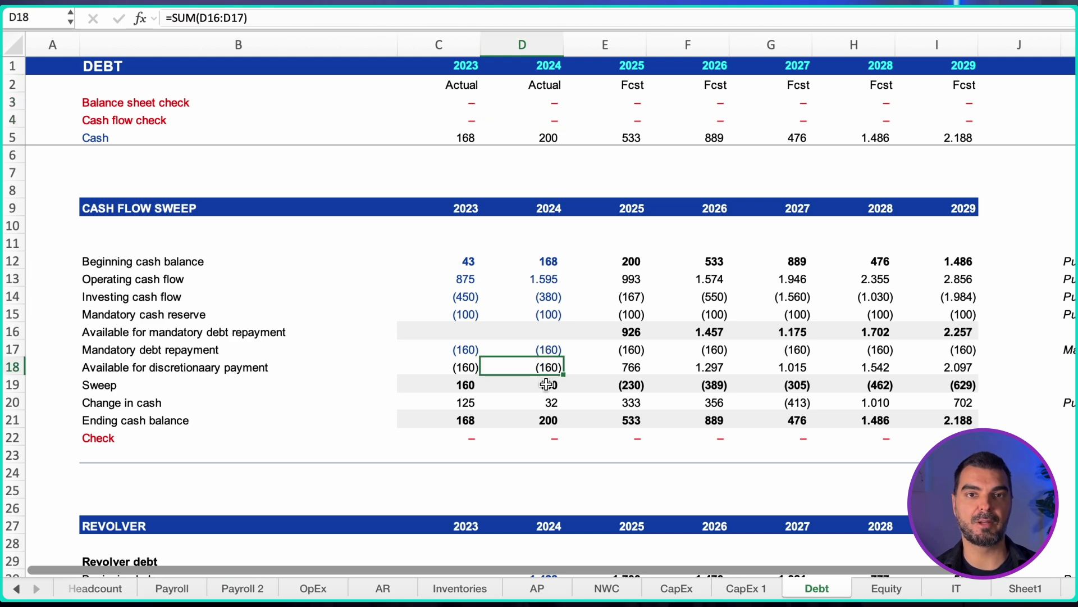
left_click(547, 384)
key("Down")
key("Down")
key("Down")
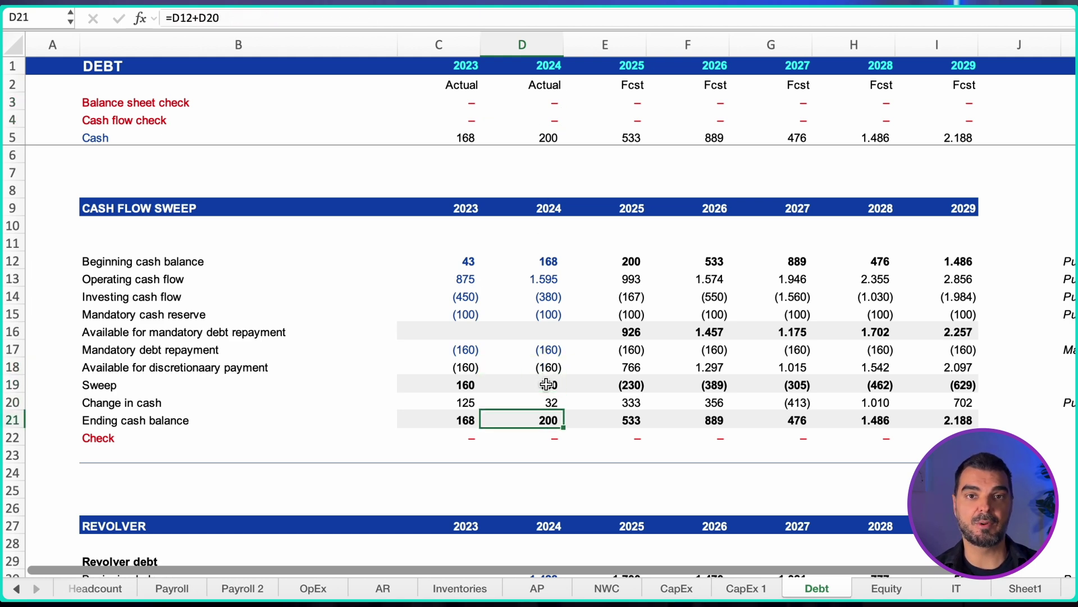
key("Down")
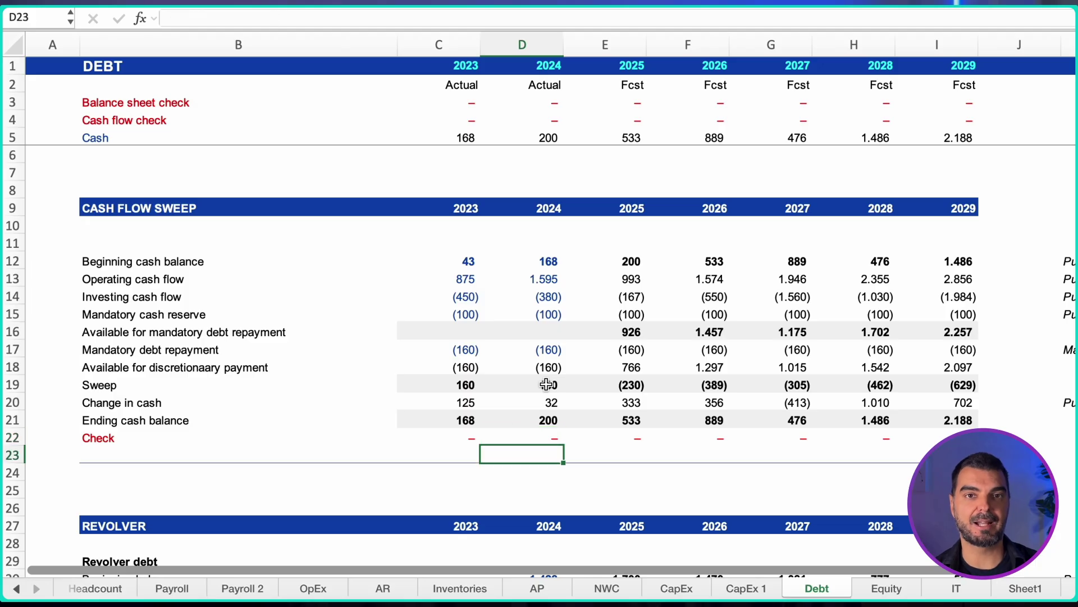
scroll(546, 385, "down", 5)
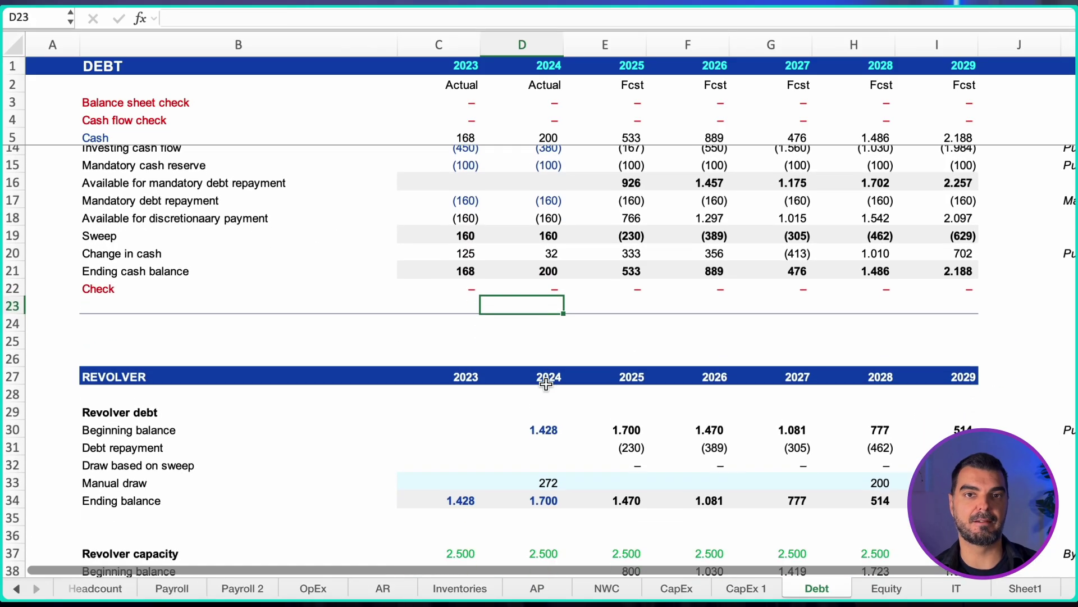
left_click(541, 428)
key("Down")
key("Down")
key("Down")
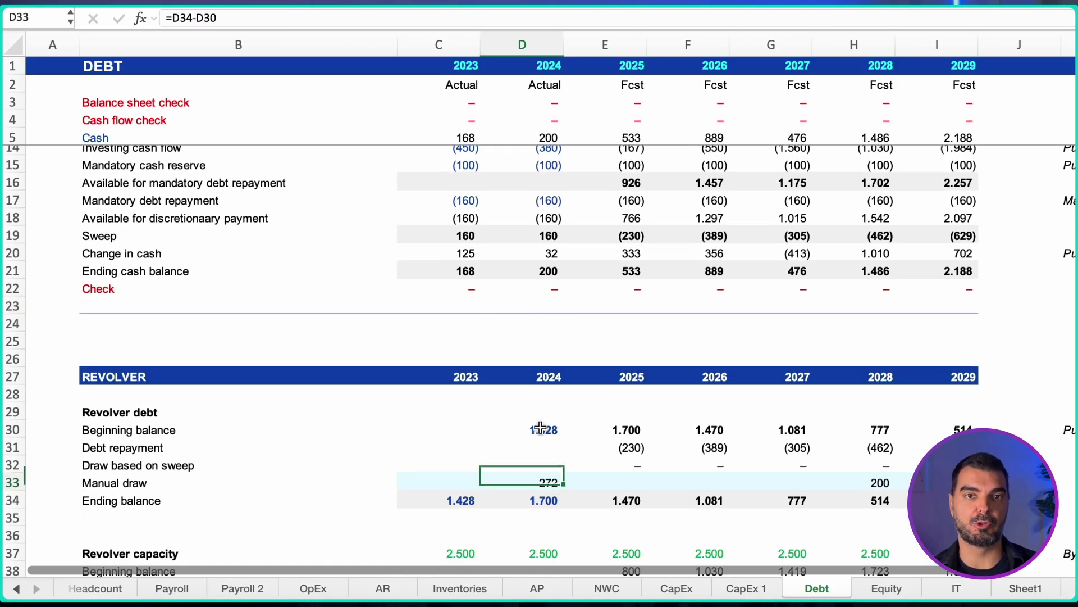
left_click(628, 430)
key("Down")
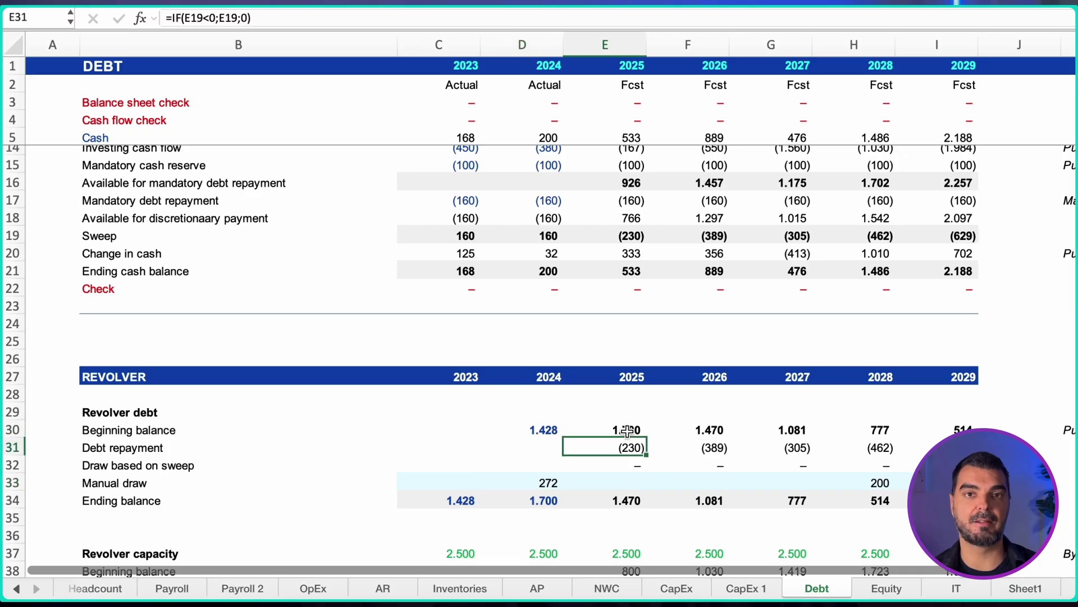
key("Down")
key("Down")
key("Down")
key("Down")
key("Down")
key("Down")
key("Down")
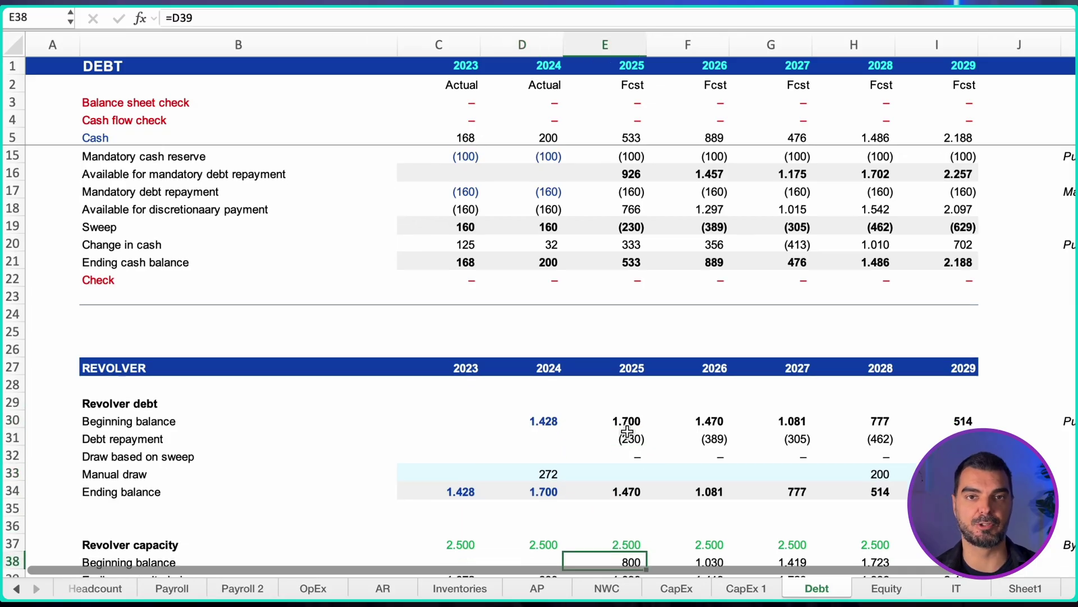
key("Down")
key("Down")
key("Down")
key("Down")
key("Down")
key("Down")
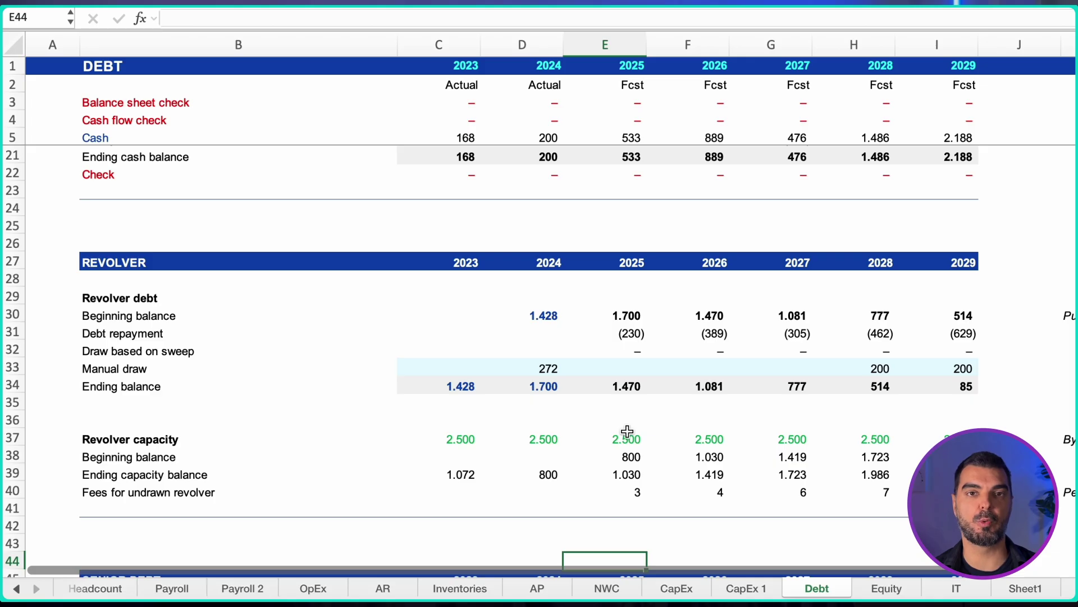
key("Down")
key("Down")
key("Down")
key("Down")
key("Down")
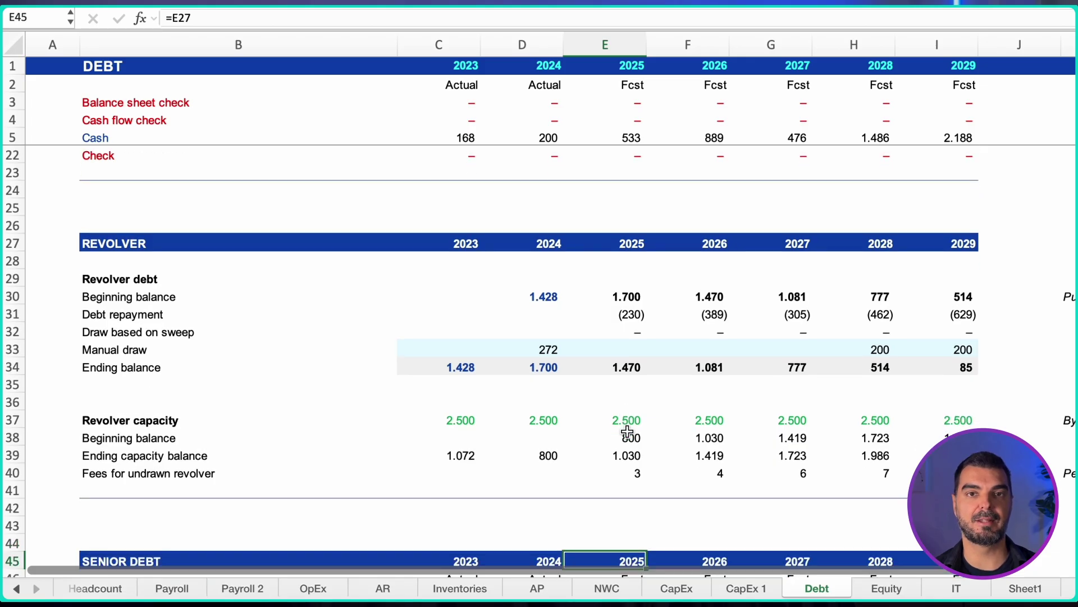
key("Down")
key("Down")
key("Down")
key("Down")
key("Down")
key("Down")
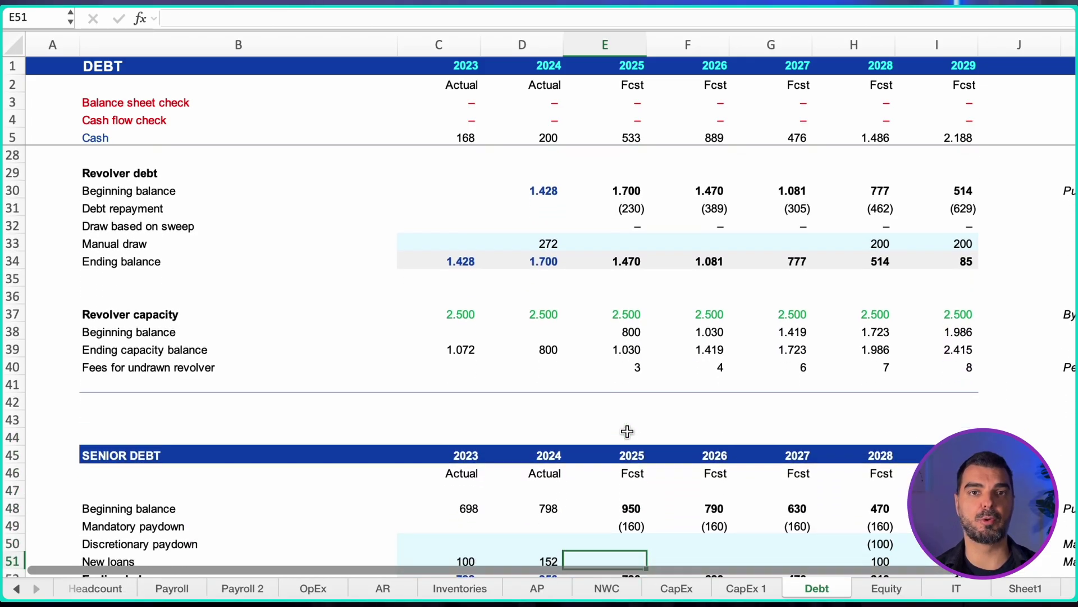
key("Down")
key("Down")
key("Down")
key("Down")
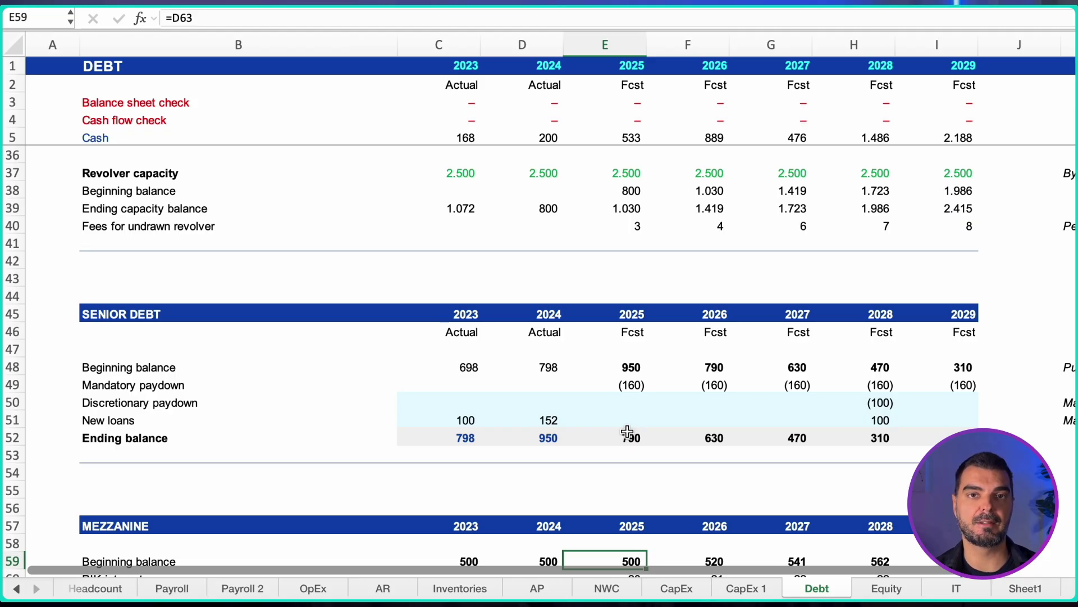
key("Down")
key("Down")
key("Down")
key("Down")
key("Down")
key("Down")
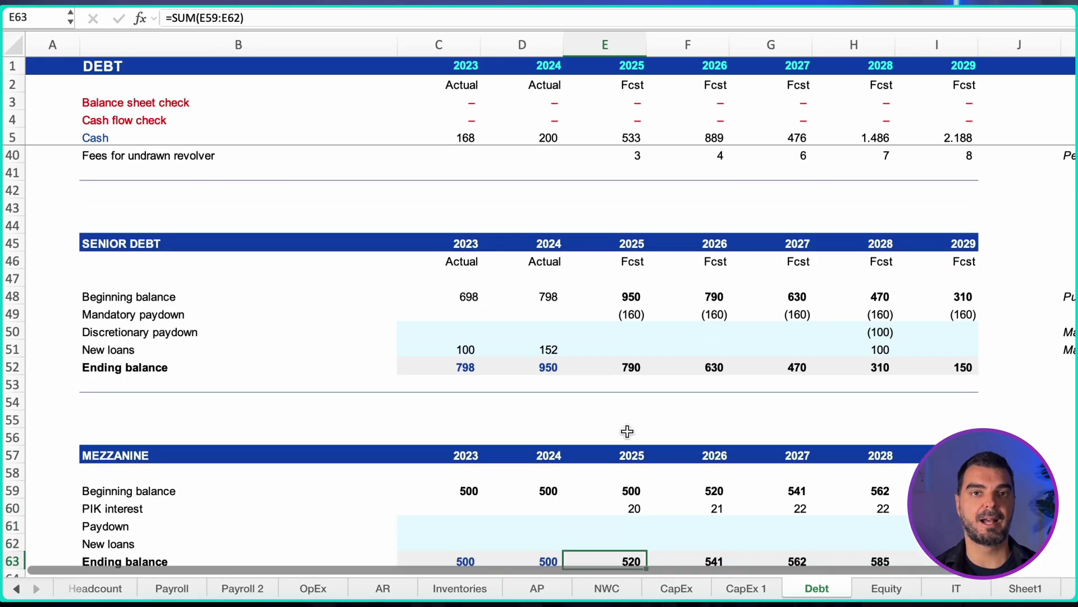
key("Down")
key("Down")
key("Down")
key("Down")
key("Down")
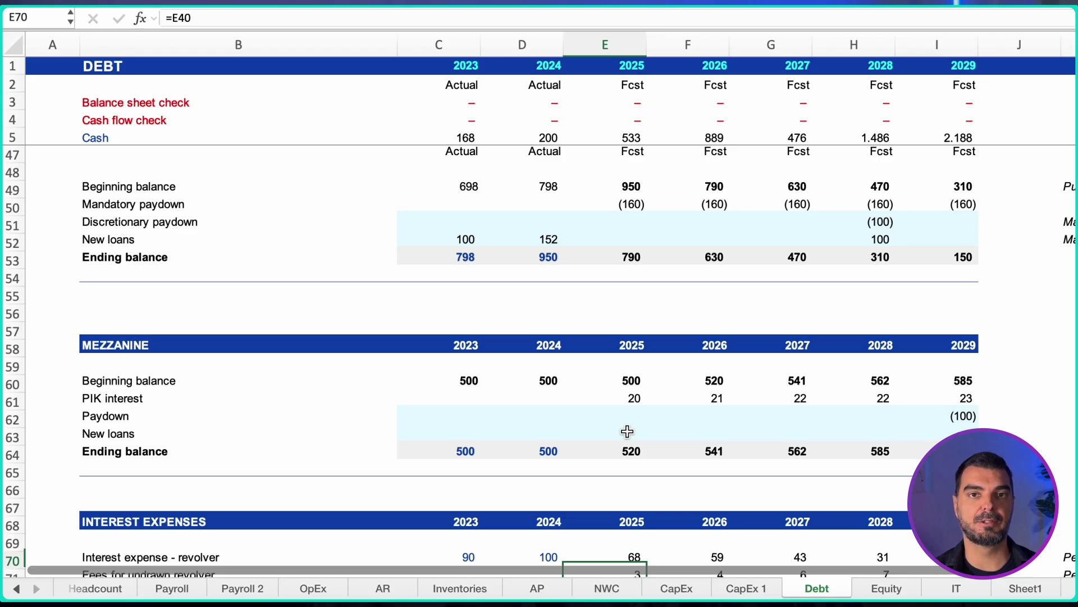
key("Down")
key("Down")
key("Down")
key("Down")
key("Down")
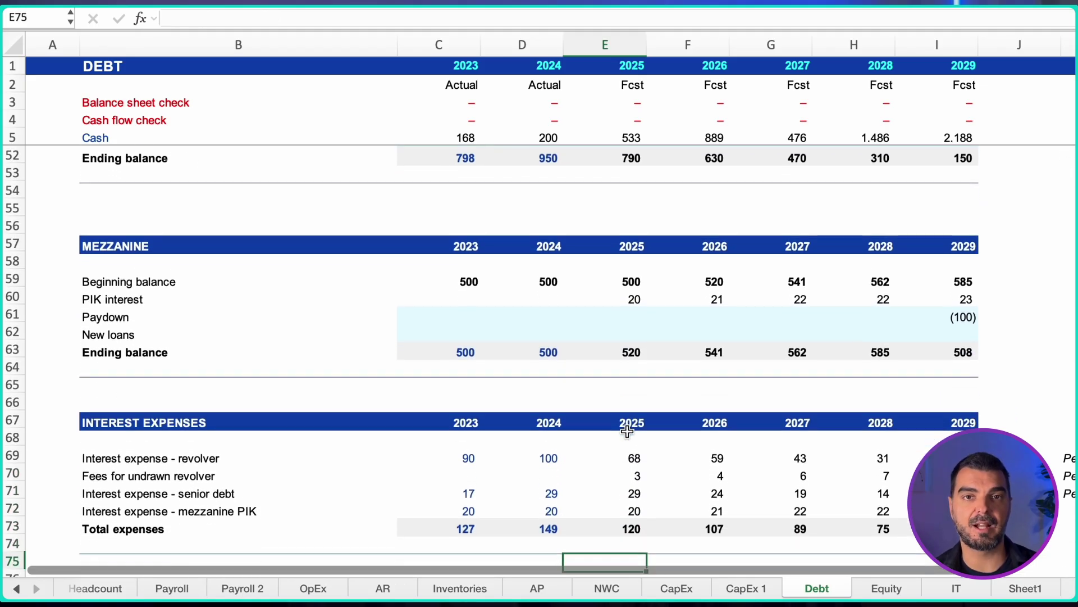
key("Down")
key("Down")
key("Down")
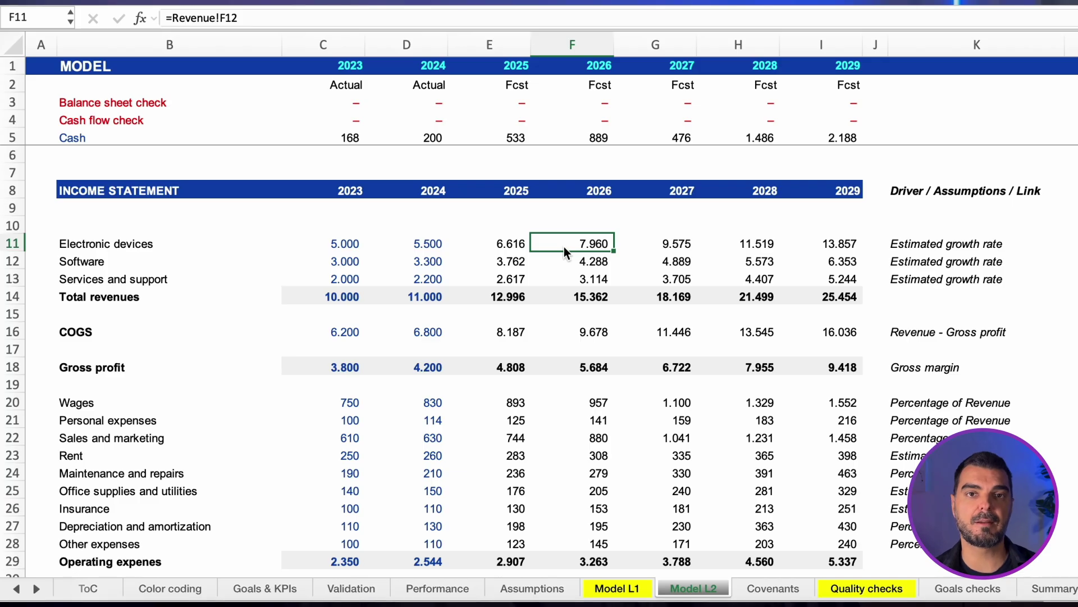
key("Down")
key("Down")
key("Down")
key("Down")
key("Down")
key("Down")
key("Down")
key("Down")
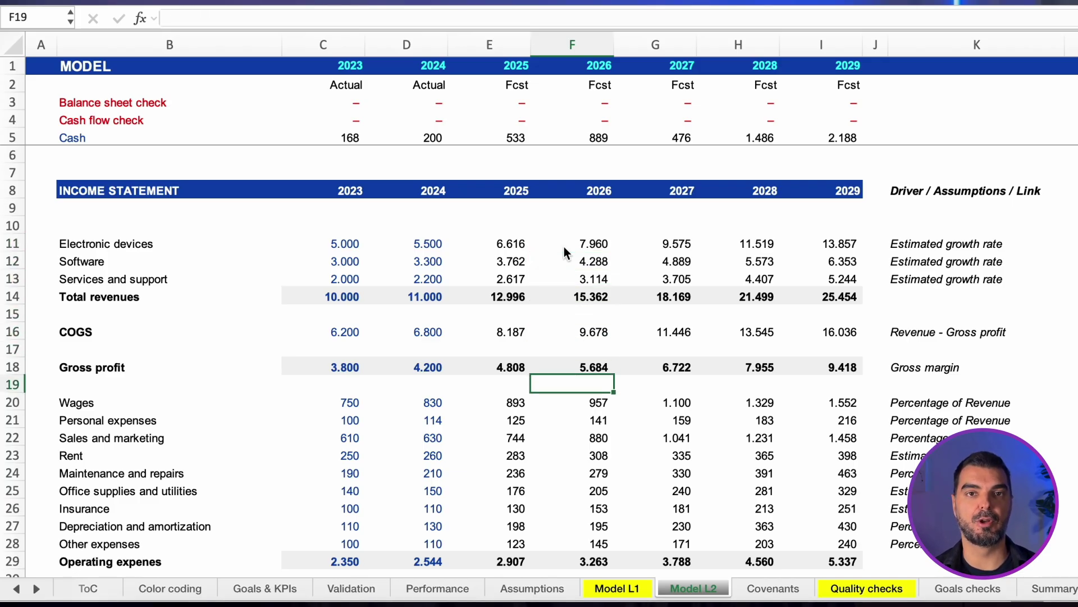
key("Down")
key("Down")
key("Down")
key("Down")
key("Down")
key("Down")
key("Down")
key("Down")
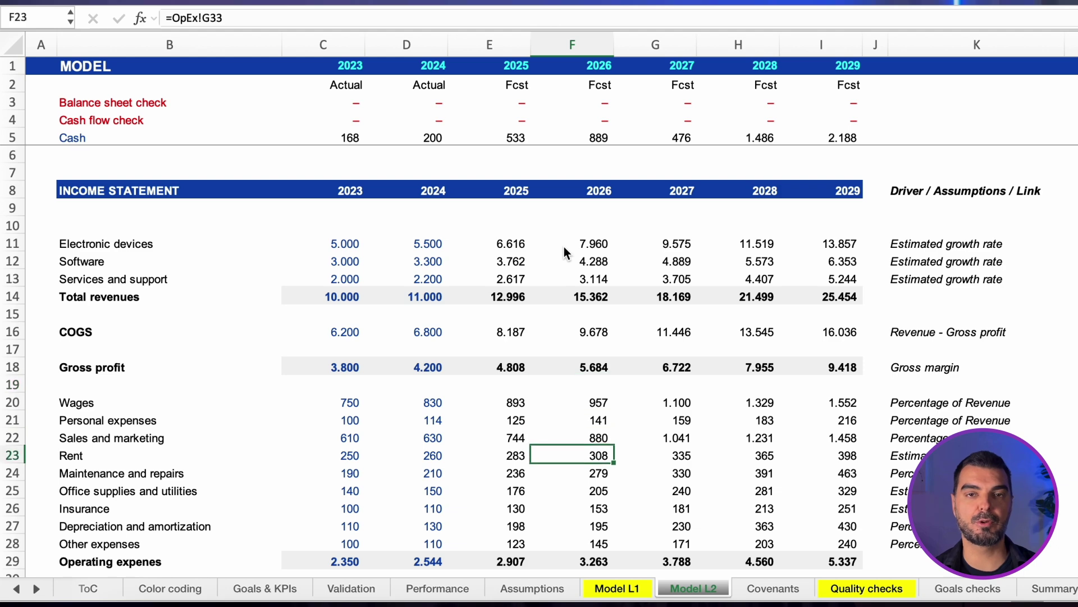
key("Down")
key("Down")
key("Down")
key("Down")
key("Down")
key("Down")
key("Down")
key("Down")
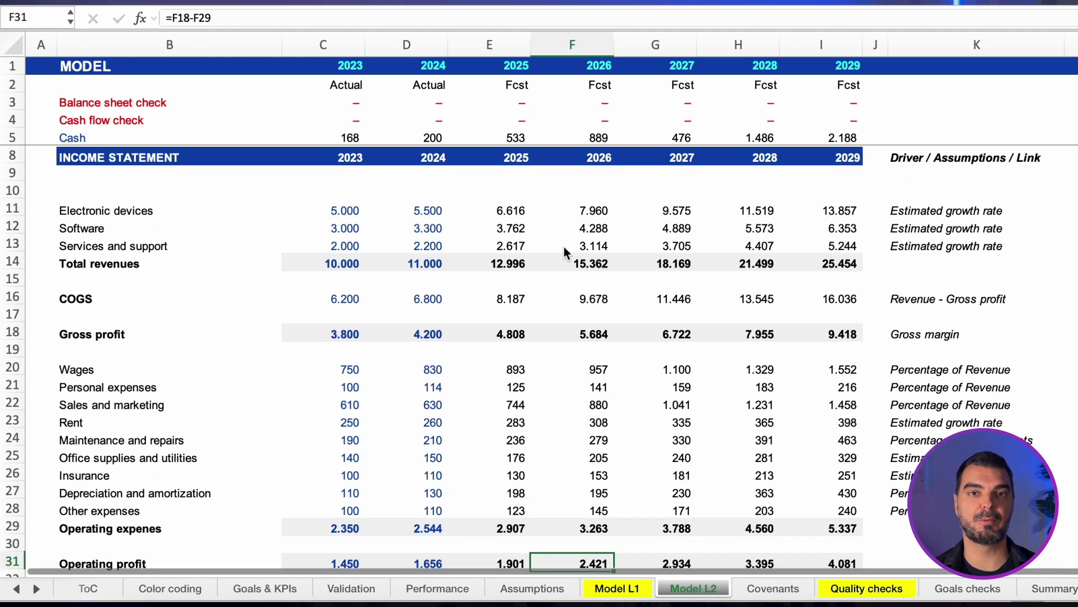
key("Down")
key("Down")
key("Down")
key("Down")
key("Down")
key("Down")
key("Down")
key("Down")
key("Down")
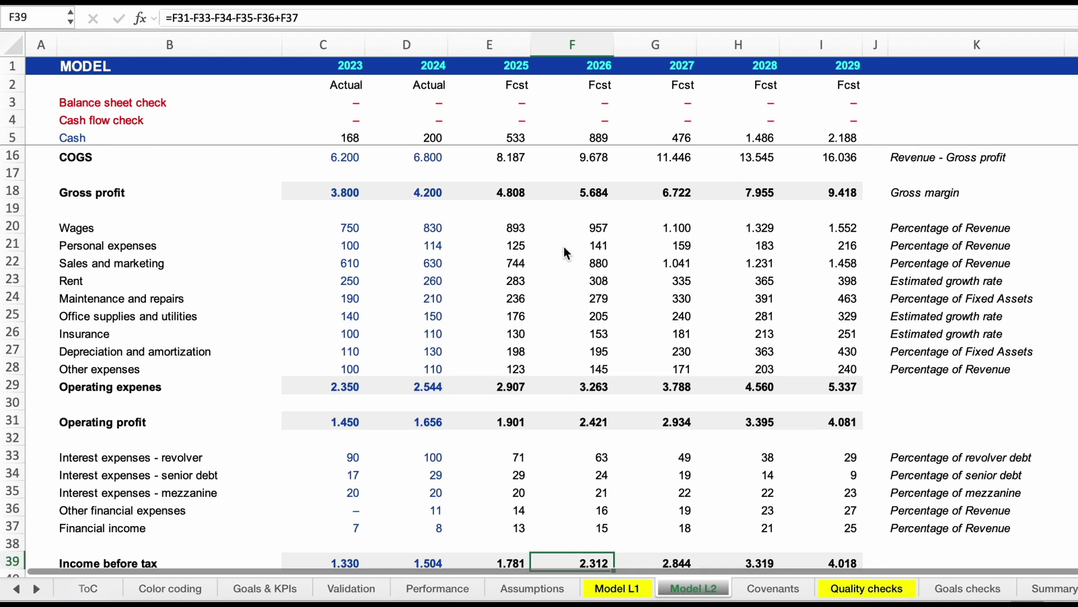
key("Down")
key("Down")
key("Down")
key("Down")
key("Down")
key("Down")
key("Down")
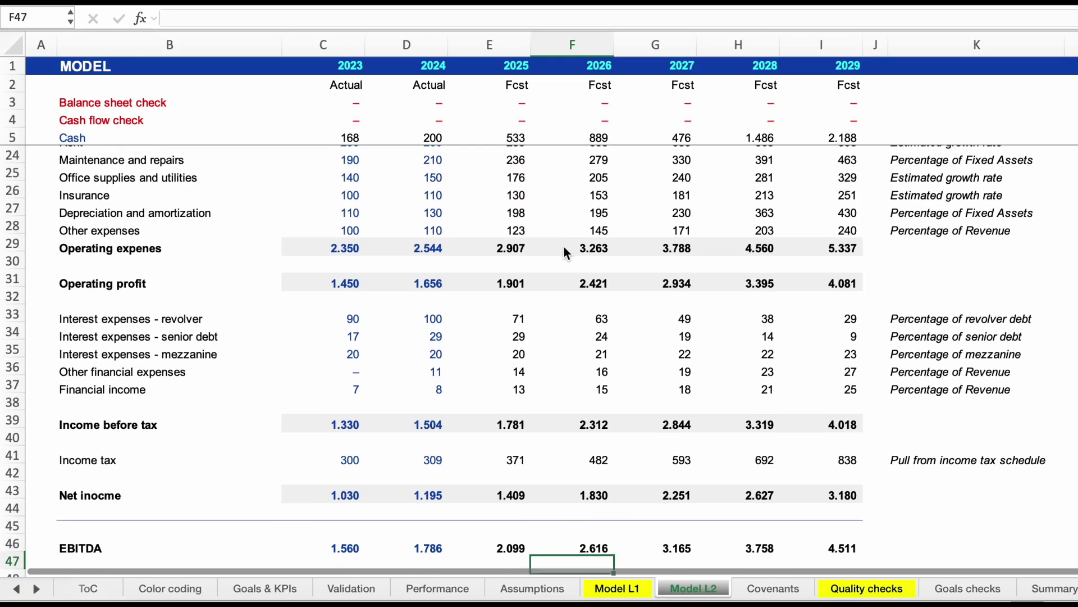
key("Down")
key("Down")
key("Down")
key("Down")
key("Down")
key("Down")
key("Down")
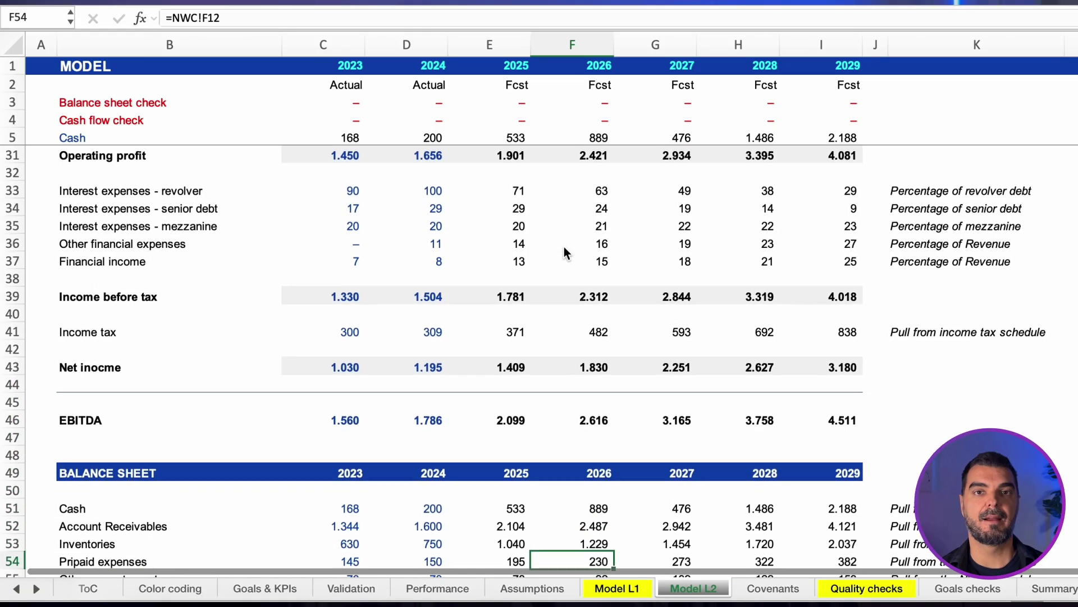
key("Down")
key("Down")
key("Down")
key("Down")
key("Down")
key("Down")
key("Down")
key("Down")
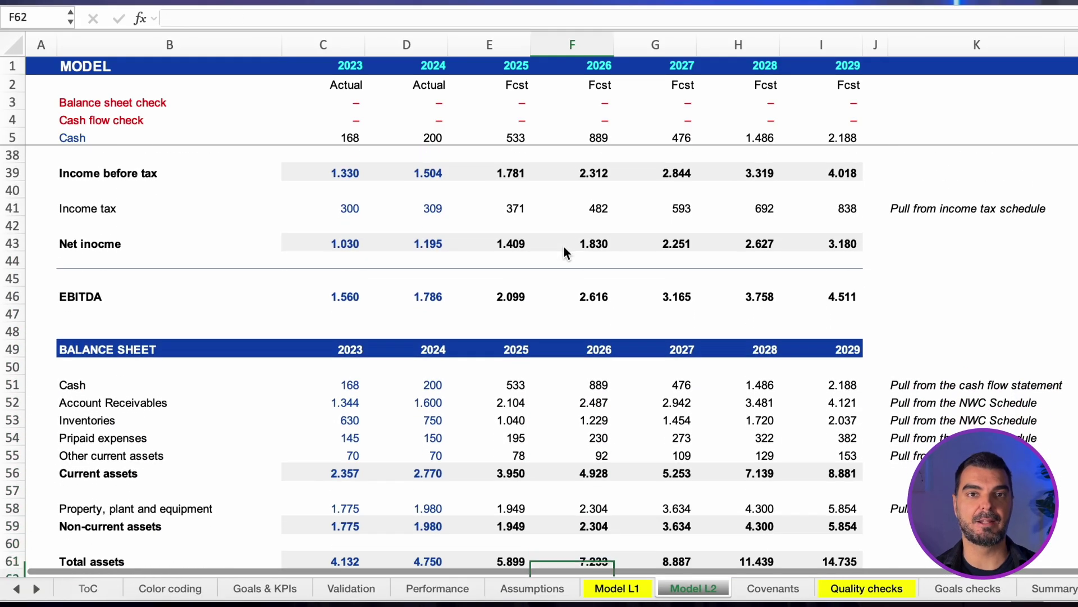
key("Down")
key("Down")
key("Down")
key("Down")
key("Down")
key("Down")
key("Down")
key("Down")
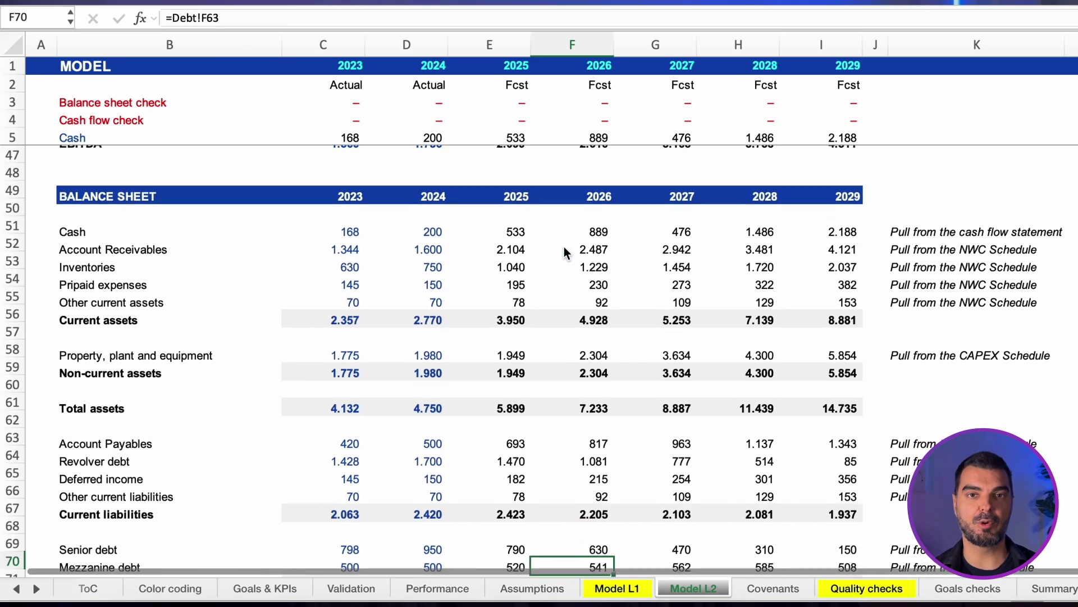
key("Down")
key("Down")
key("Down")
key("Down")
key("Down")
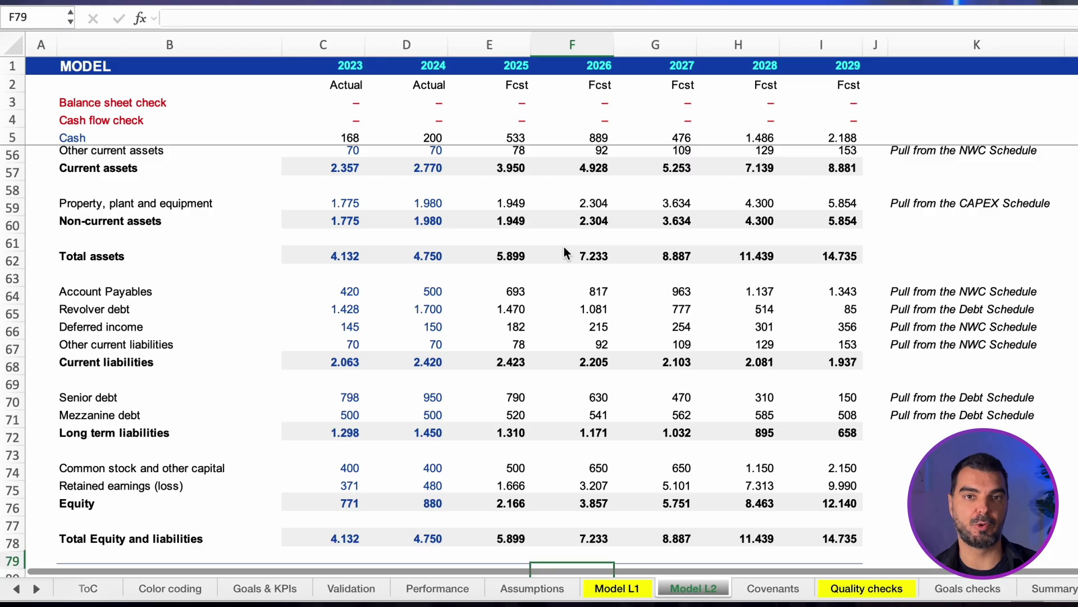
key("Down")
key("Down")
key("Down")
key("Down")
key("Down")
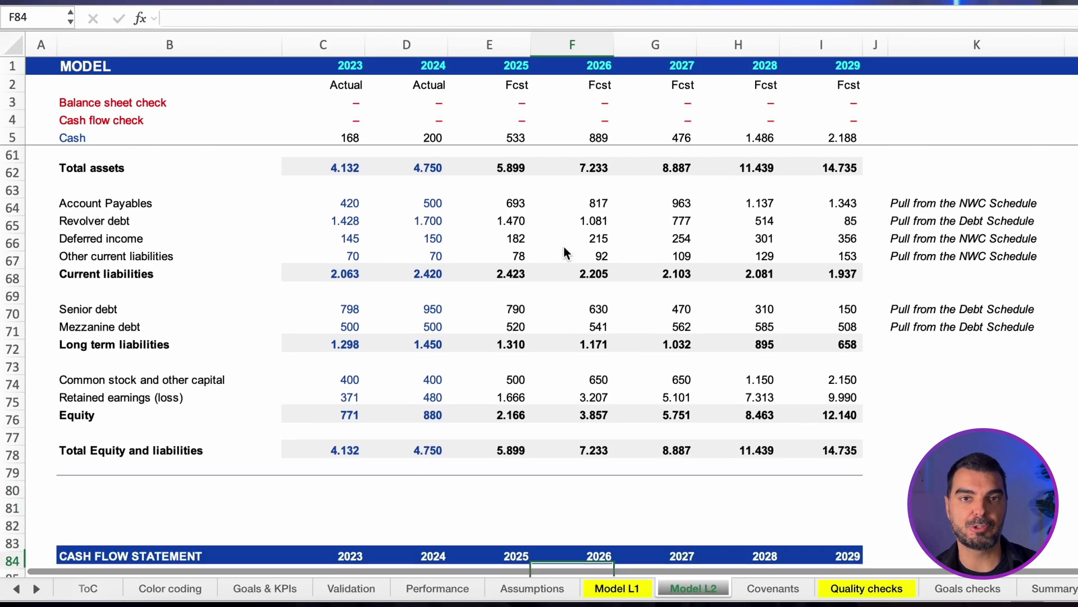
key("Down")
key("Down")
key("Down")
key("Down")
key("Down")
key("Down")
key("Down")
key("Down")
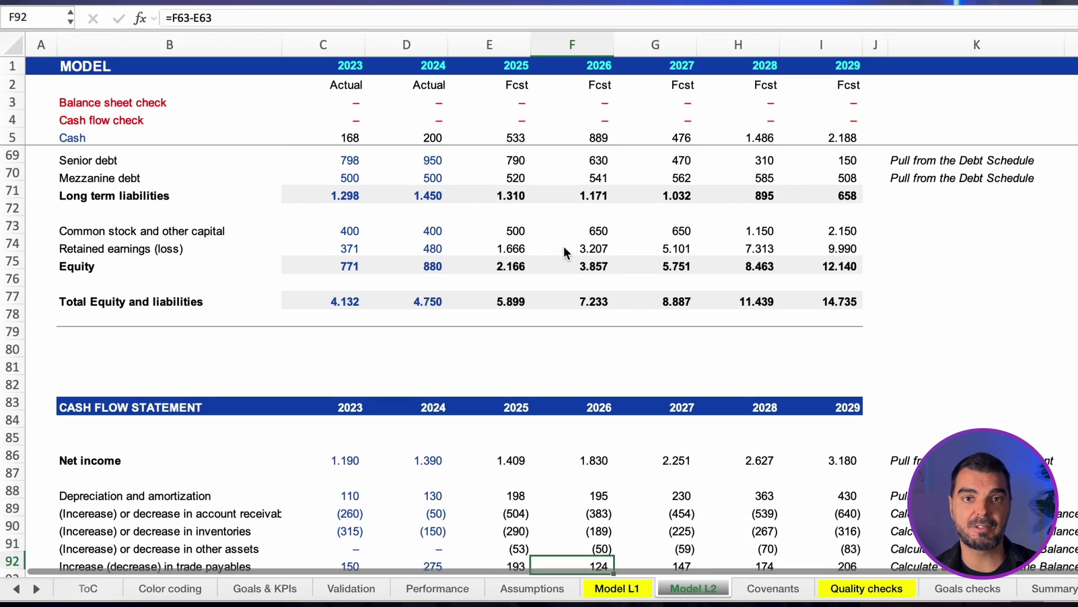
key("Down")
key("Down")
key("Down")
key("Down")
key("Down")
key("Down")
key("Down")
key("Down")
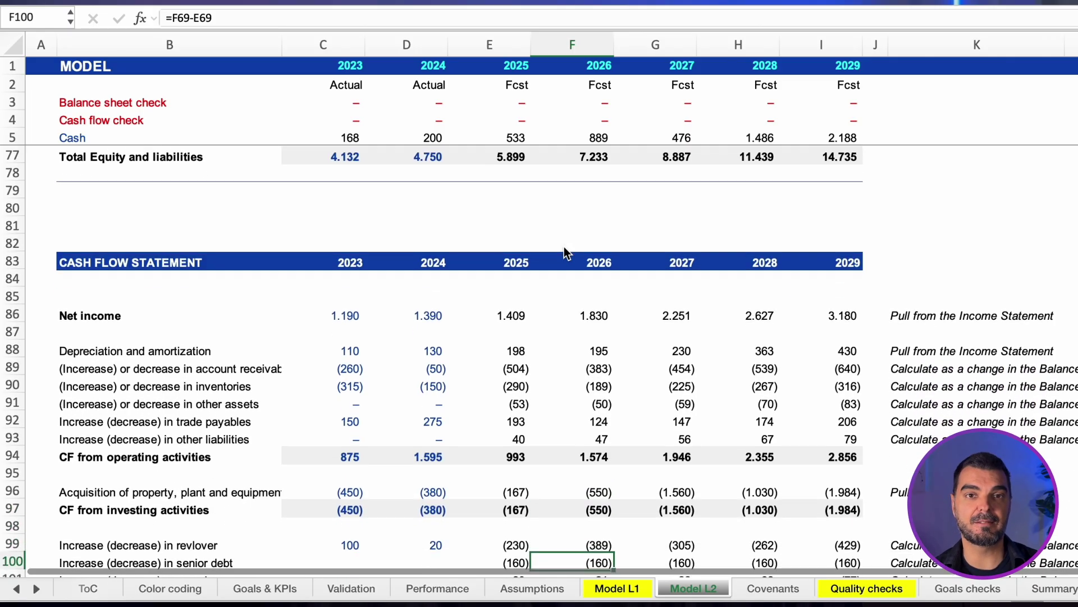
key("Down")
key("Down")
key("Down")
key("Down")
key("Down")
key("Down")
key("Down")
key("Down")
key("Down")
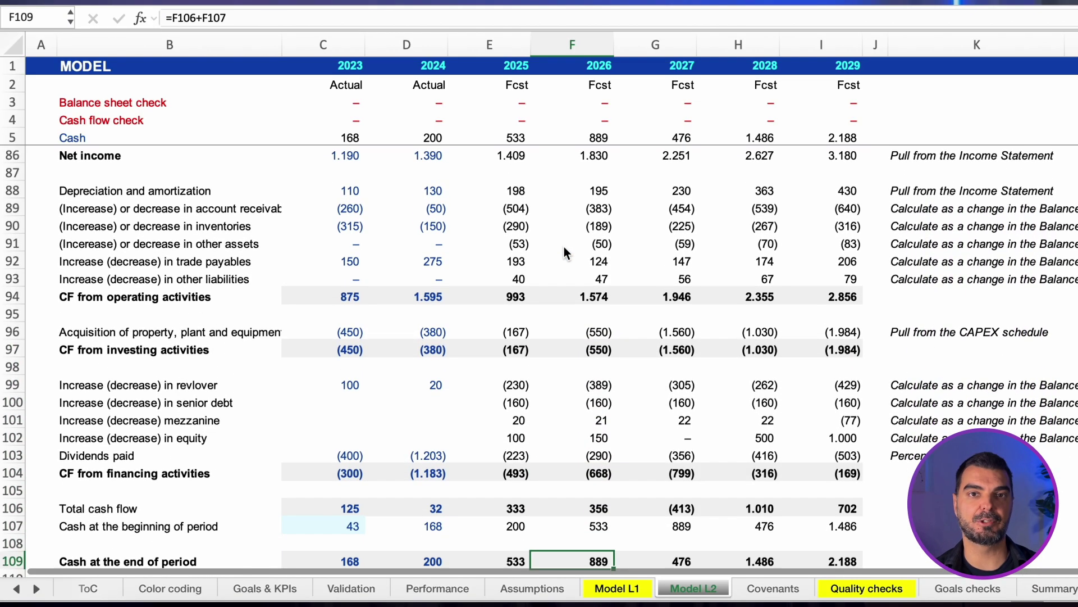